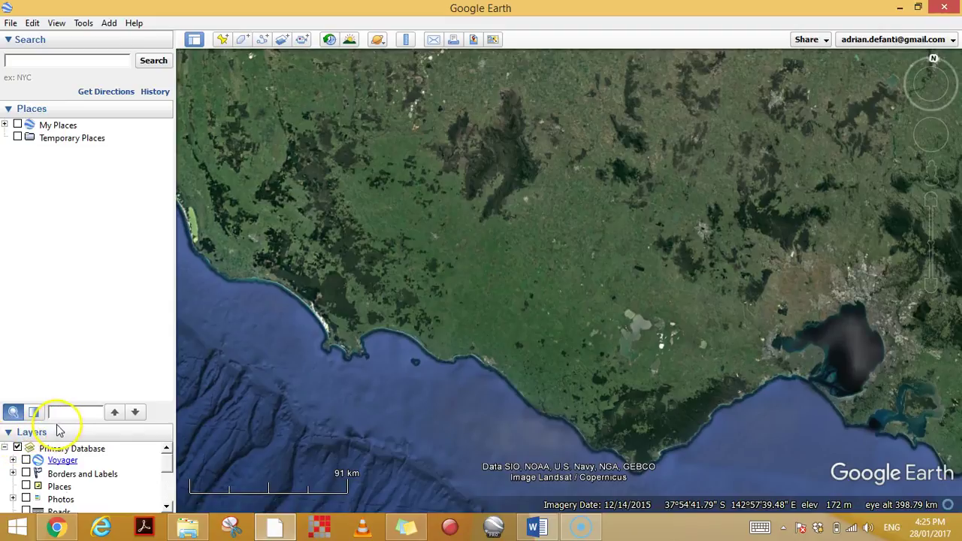
Step: Enlarge the layers list so all layers are visible and turn off the Weather layer
{"action": "left_click_drag", "start_coordinate": [55, 419], "coordinate": [54, 217]}
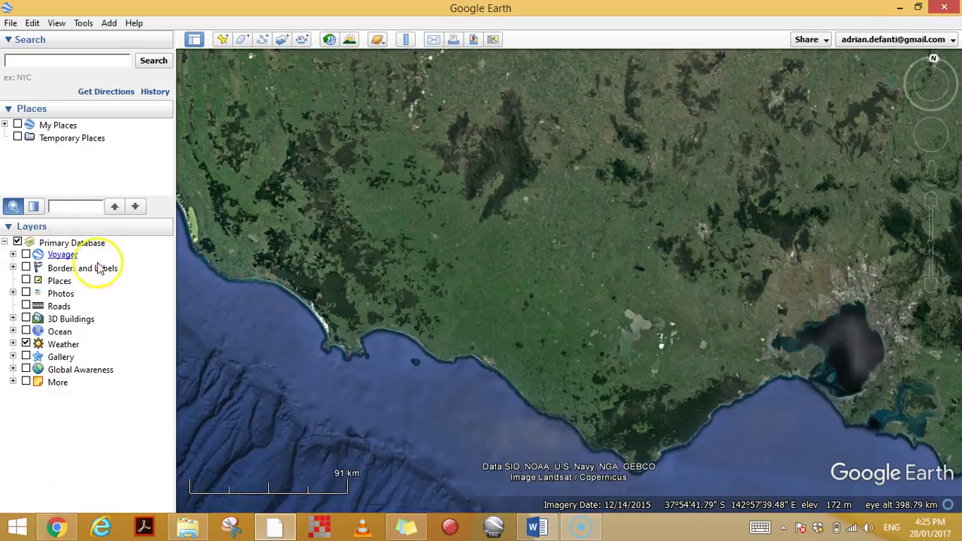
{"action": "left_click", "coordinate": [10, 227]}
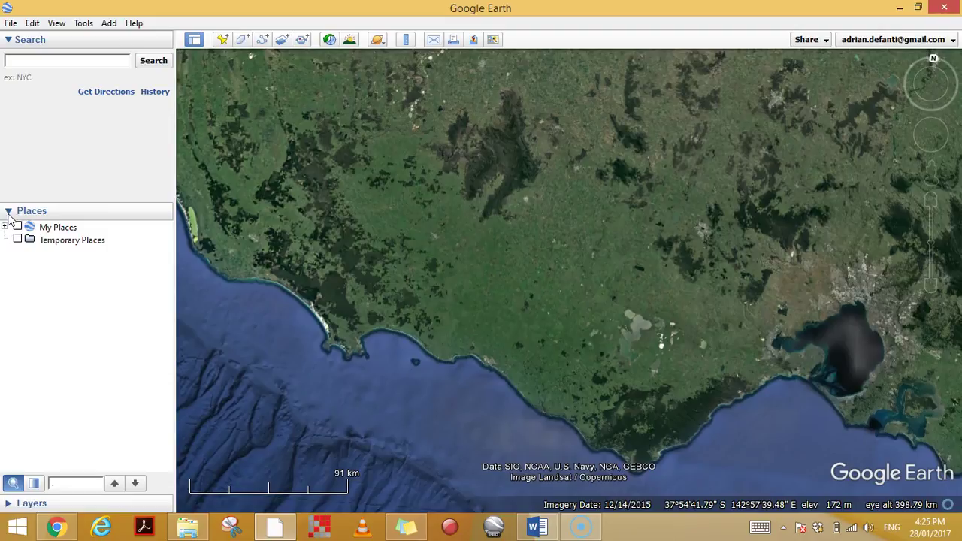
{"action": "left_click", "coordinate": [9, 505]}
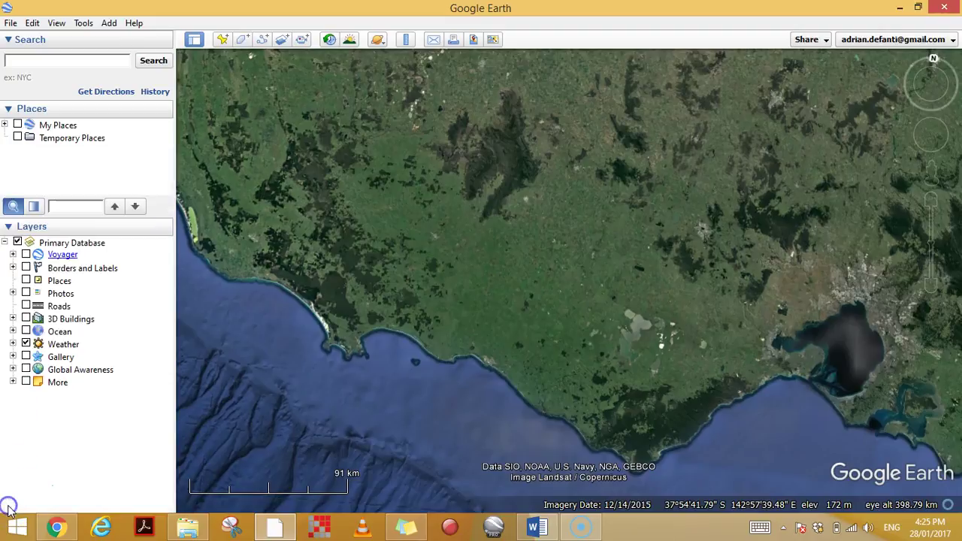
{"action": "left_click", "coordinate": [25, 344]}
Step: Turn on the Borders and Labels layer over the whole of Australia
{"action": "scroll", "coordinate": [458, 273], "scroll_direction": "down", "scroll_amount": 3}
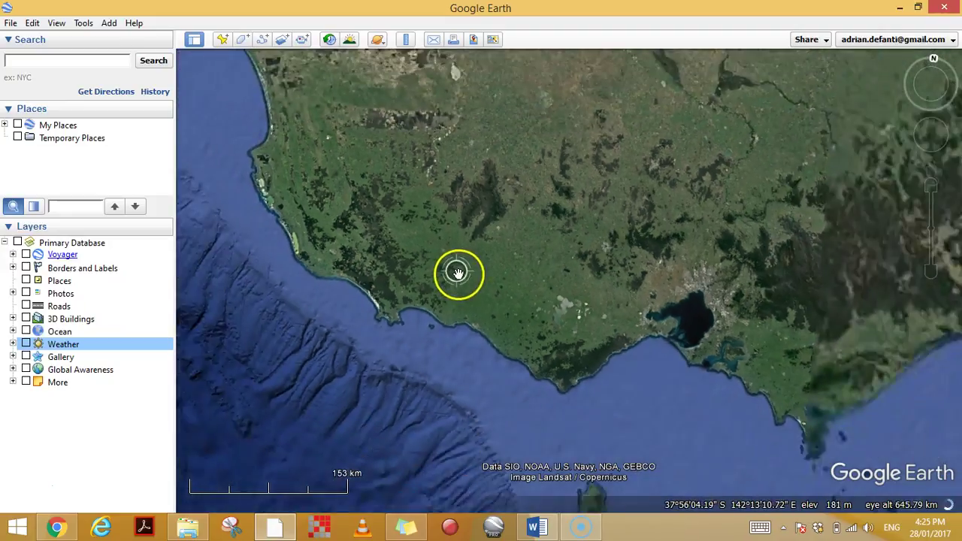
{"action": "scroll", "coordinate": [459, 274], "scroll_direction": "down", "scroll_amount": 7}
{"action": "left_click_drag", "start_coordinate": [426, 152], "coordinate": [572, 358]}
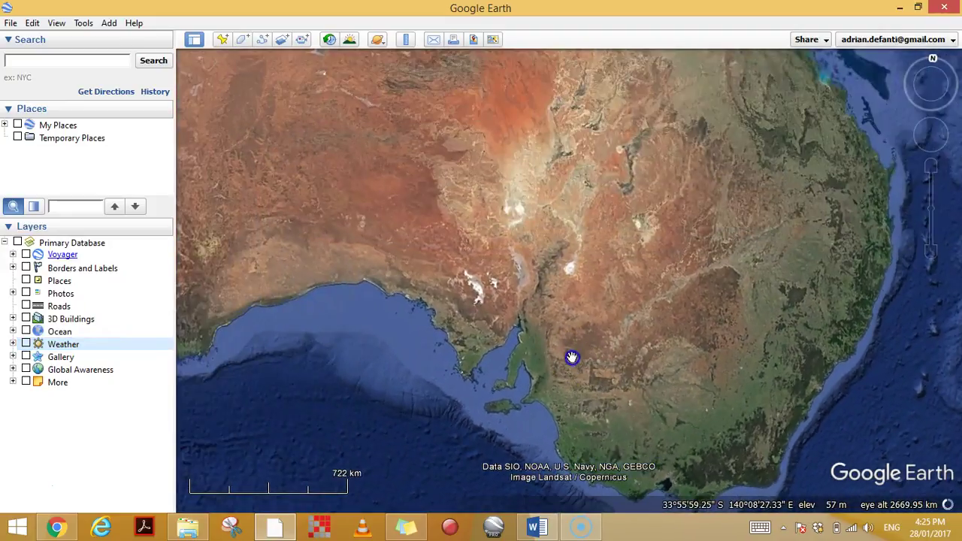
{"action": "scroll", "coordinate": [525, 289], "scroll_direction": "down", "scroll_amount": 2}
{"action": "left_click_drag", "start_coordinate": [460, 274], "coordinate": [500, 340]}
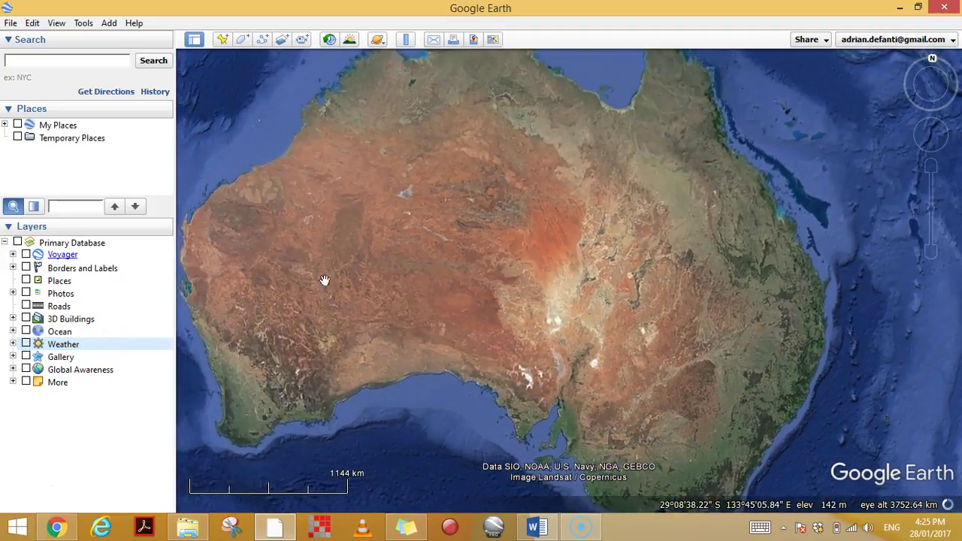
{"action": "left_click", "coordinate": [26, 268]}
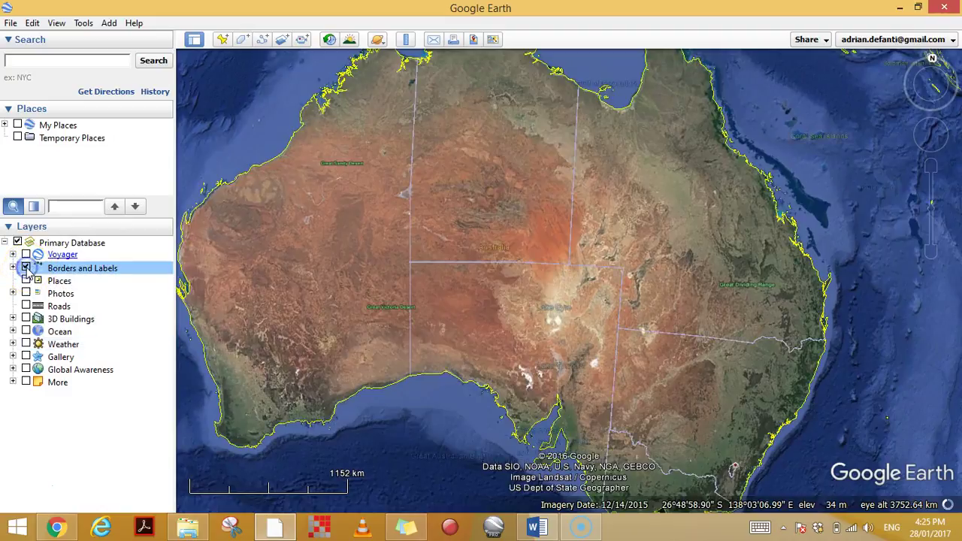
Step: Examine the borders and place labels across Australia, from the state boundaries down to Victoria and the suburbs around Melbourne
{"action": "scroll", "coordinate": [409, 288], "scroll_direction": "down", "scroll_amount": 3}
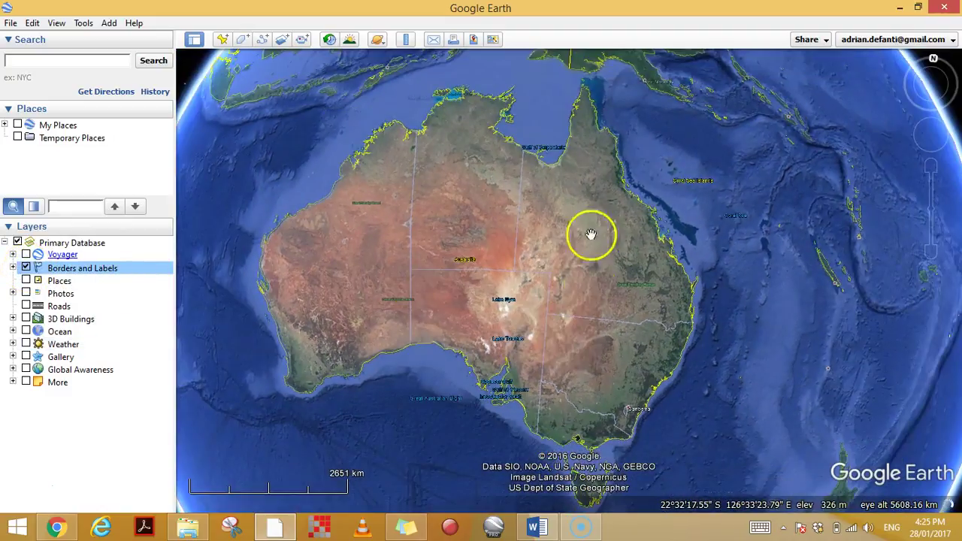
{"action": "scroll", "coordinate": [595, 307], "scroll_direction": "up", "scroll_amount": 3}
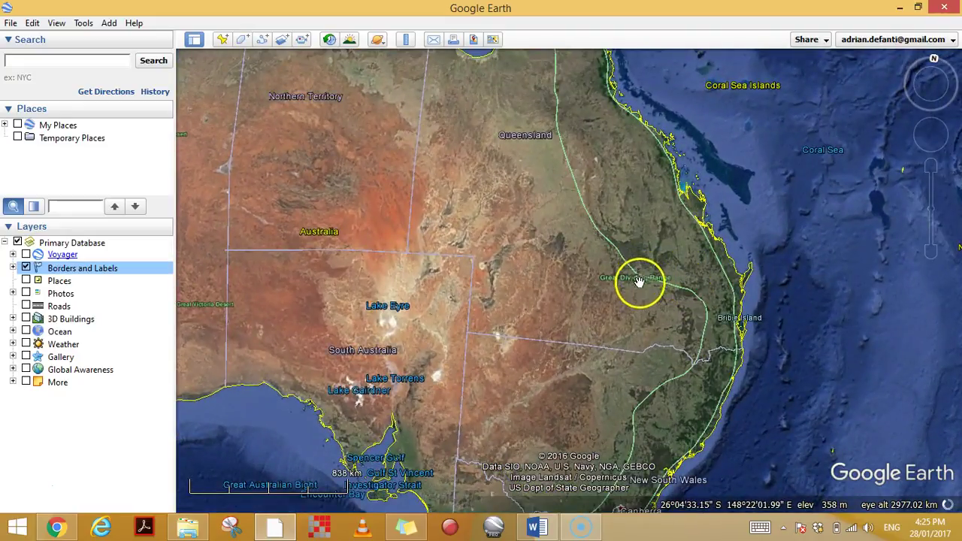
{"action": "left_click_drag", "start_coordinate": [529, 376], "coordinate": [524, 286]}
{"action": "left_click_drag", "start_coordinate": [546, 375], "coordinate": [551, 220]}
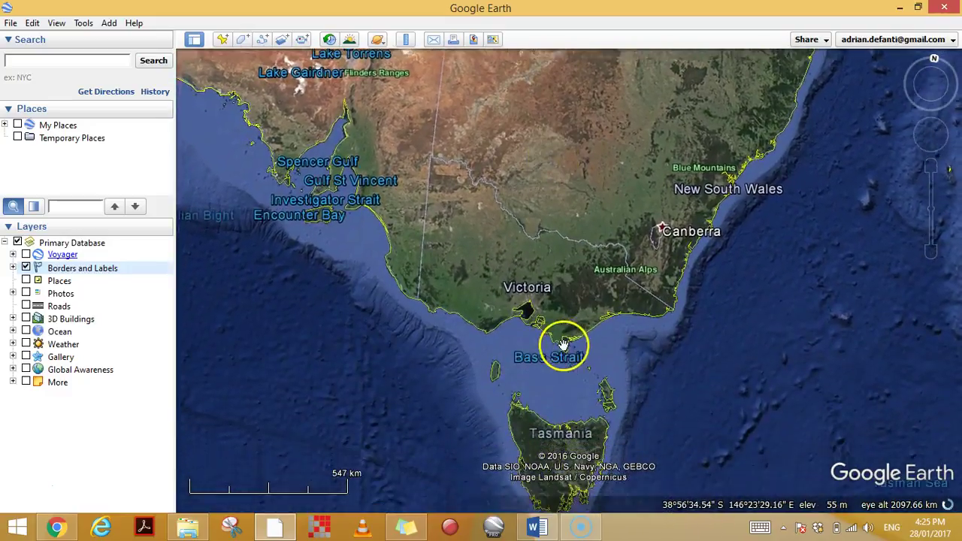
{"action": "scroll", "coordinate": [560, 338], "scroll_direction": "up", "scroll_amount": 5}
{"action": "left_click_drag", "start_coordinate": [480, 264], "coordinate": [508, 355]}
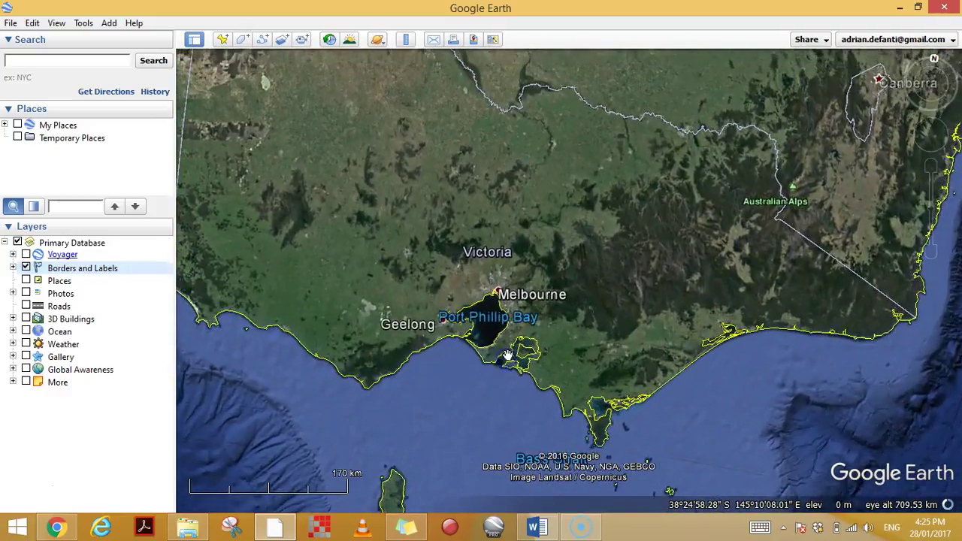
{"action": "scroll", "coordinate": [508, 351], "scroll_direction": "up", "scroll_amount": 5}
{"action": "scroll", "coordinate": [599, 300], "scroll_direction": "up", "scroll_amount": 4}
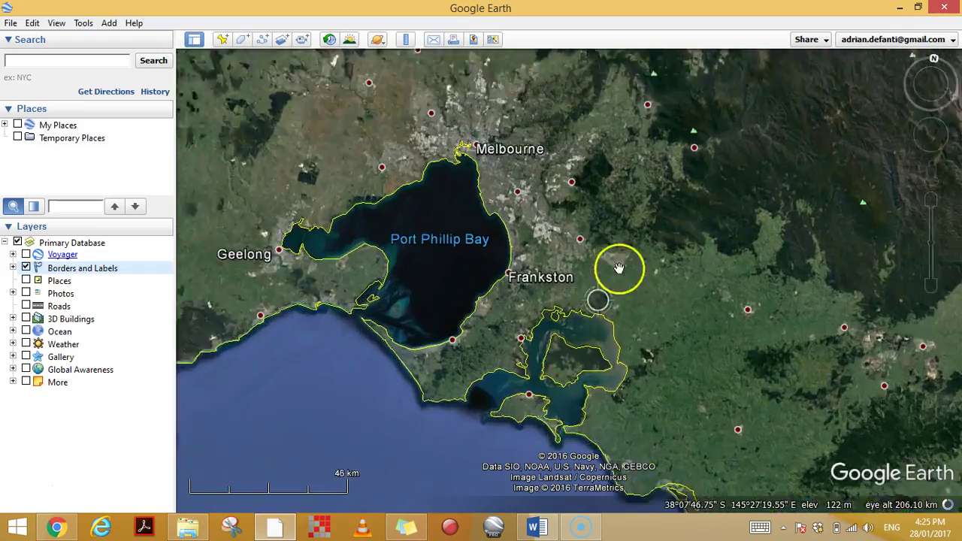
{"action": "left_click_drag", "start_coordinate": [623, 243], "coordinate": [630, 322]}
{"action": "scroll", "coordinate": [628, 321], "scroll_direction": "up", "scroll_amount": 3}
{"action": "mouse_move", "coordinate": [627, 321]}
{"action": "right_mouse_down"}
{"action": "mouse_move", "coordinate": [585, 346]}
{"action": "mouse_move", "coordinate": [492, 338]}
{"action": "mouse_move", "coordinate": [576, 331]}
{"action": "mouse_move", "coordinate": [458, 339]}
{"action": "mouse_move", "coordinate": [299, 255]}
{"action": "right_mouse_up"}
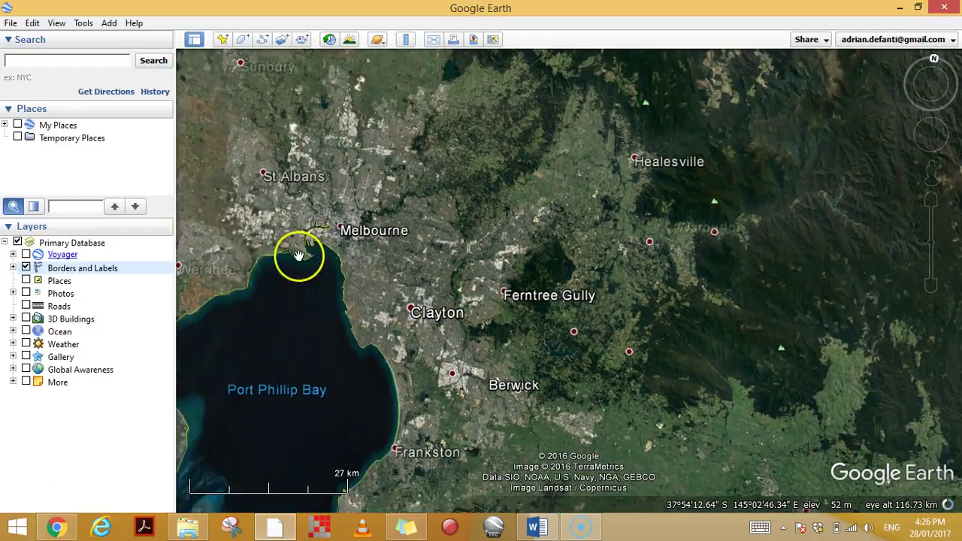
Step: Turn off the Borders and Labels layer and turn on the Places layer
{"action": "left_click", "coordinate": [27, 268]}
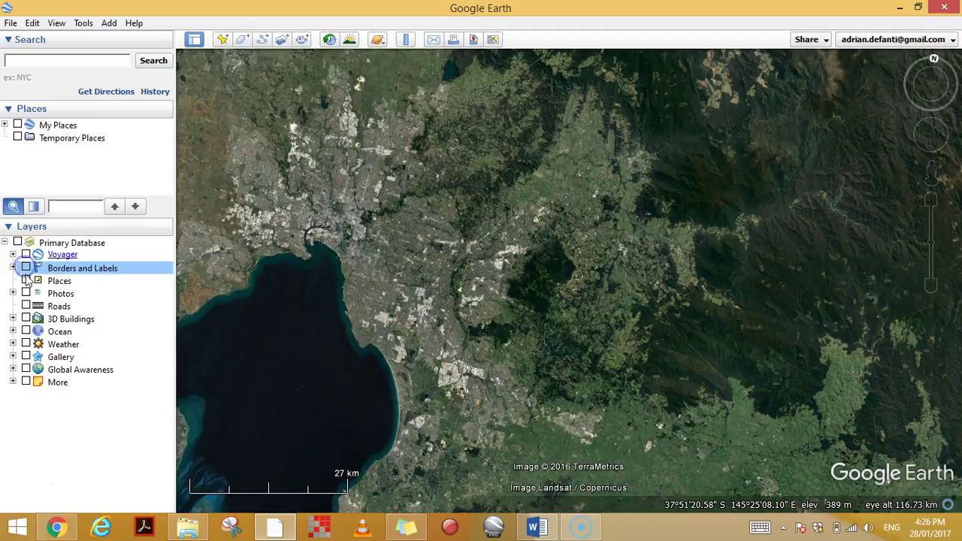
{"action": "left_click", "coordinate": [27, 280]}
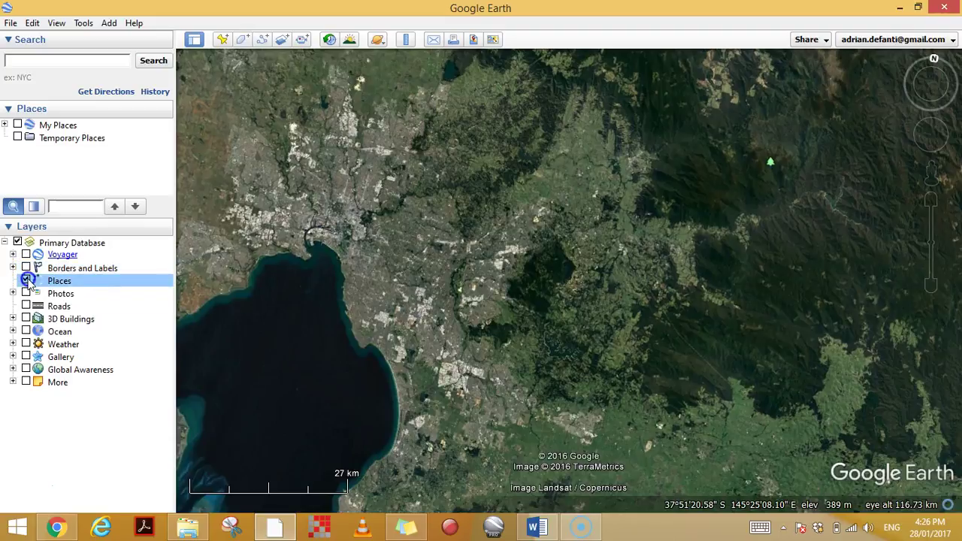
Step: Examine the place icons across Melbourne's south-eastern suburbs, including the primary school marker, at close range
{"action": "scroll", "coordinate": [497, 337], "scroll_direction": "up", "scroll_amount": 6}
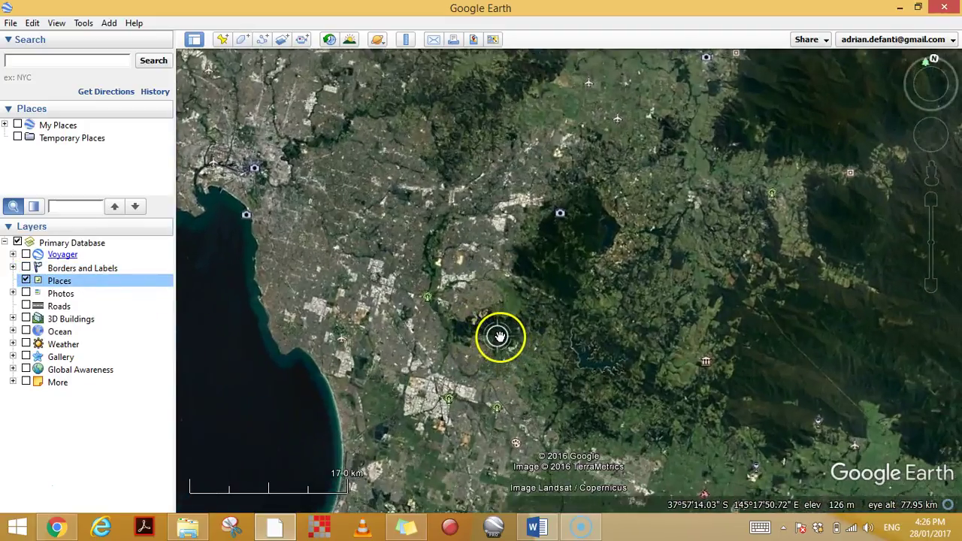
{"action": "left_click_drag", "start_coordinate": [378, 292], "coordinate": [540, 369]}
{"action": "double_click", "coordinate": [461, 339]}
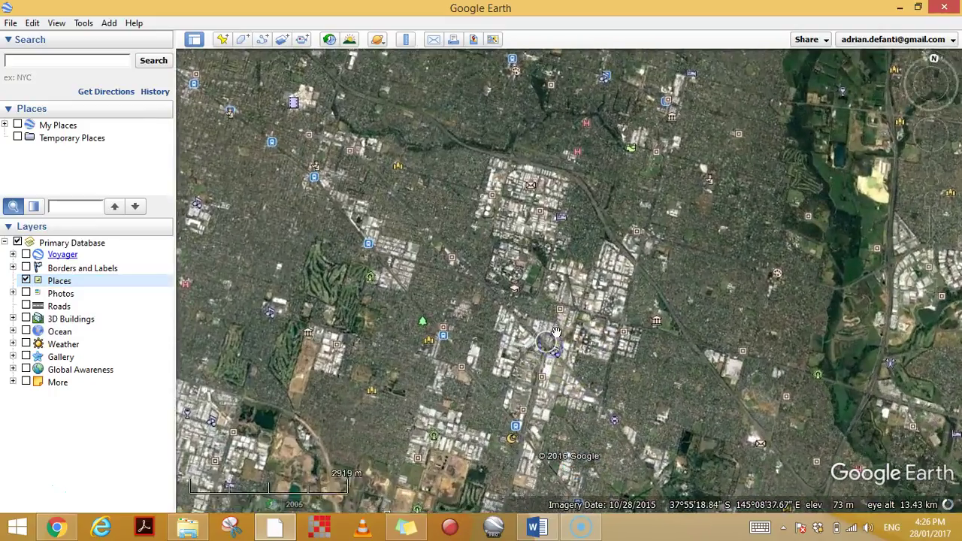
{"action": "left_click", "coordinate": [651, 325]}
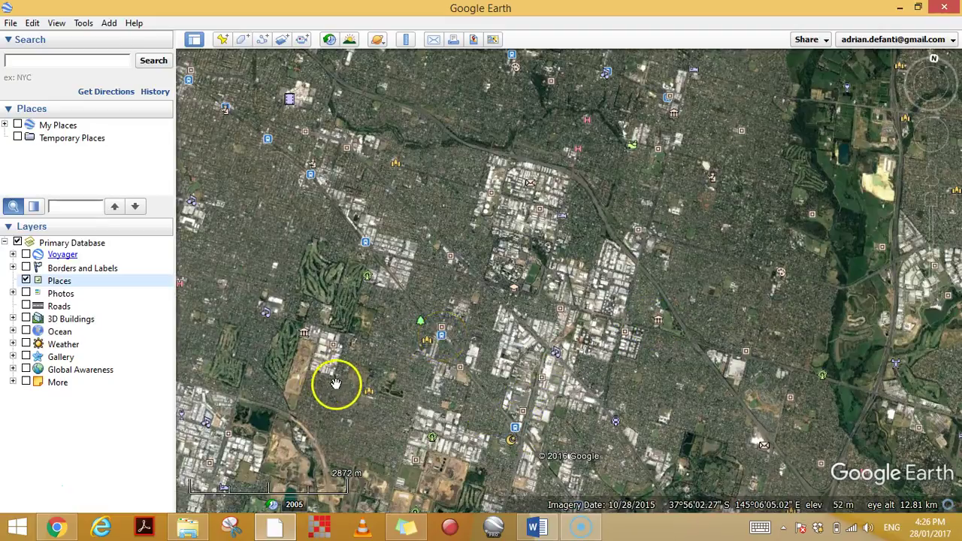
{"action": "left_click_drag", "start_coordinate": [337, 386], "coordinate": [545, 399]}
{"action": "scroll", "coordinate": [537, 387], "scroll_direction": "up", "scroll_amount": 5}
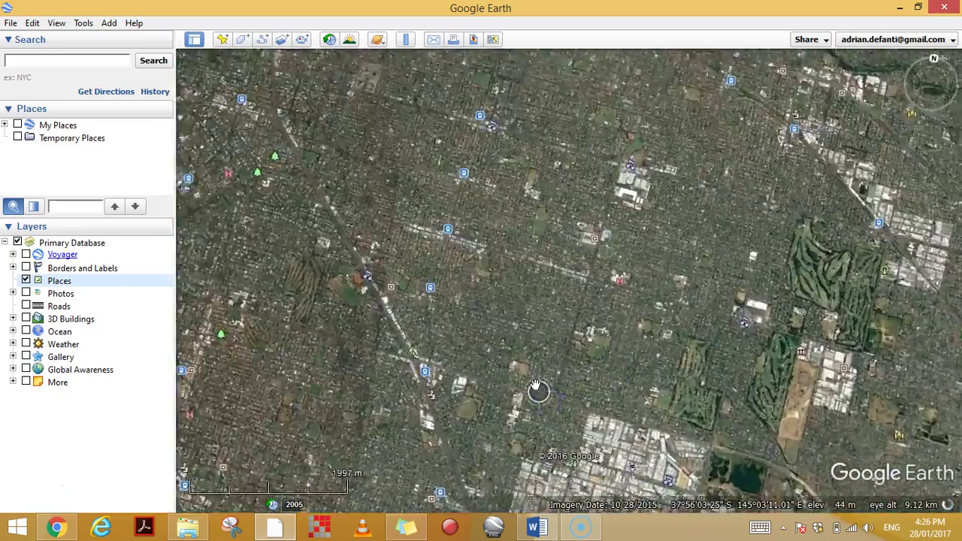
{"action": "scroll", "coordinate": [530, 328], "scroll_direction": "up", "scroll_amount": 3}
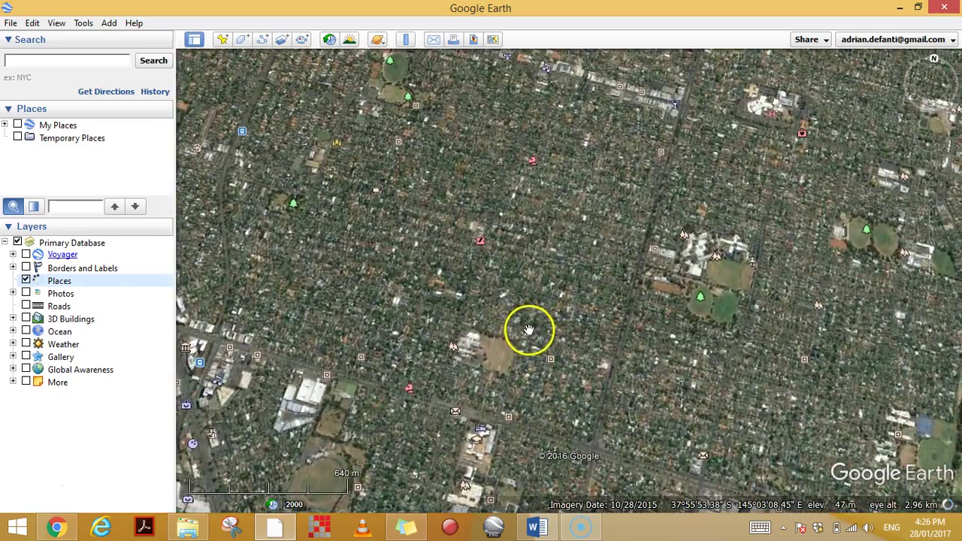
{"action": "scroll", "coordinate": [524, 342], "scroll_direction": "up", "scroll_amount": 2}
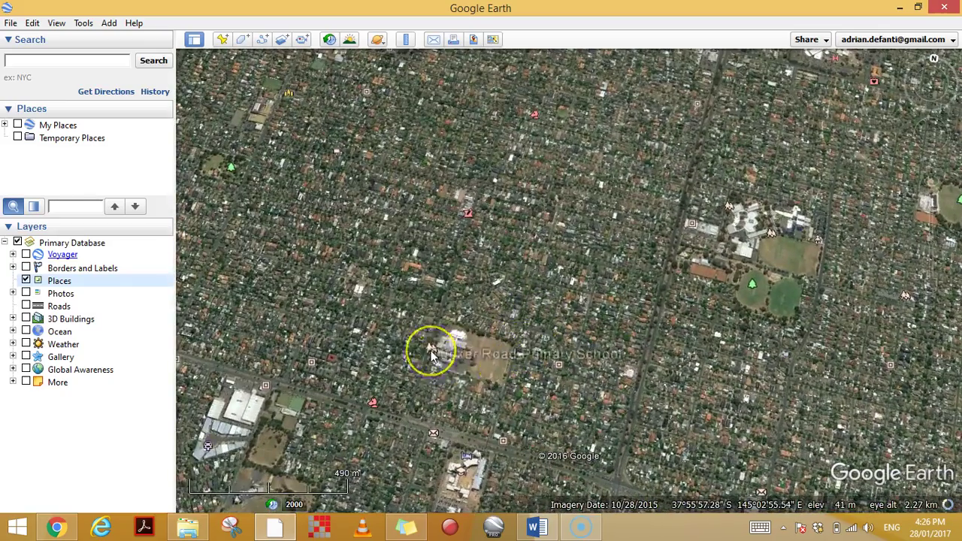
{"action": "left_click", "coordinate": [540, 364]}
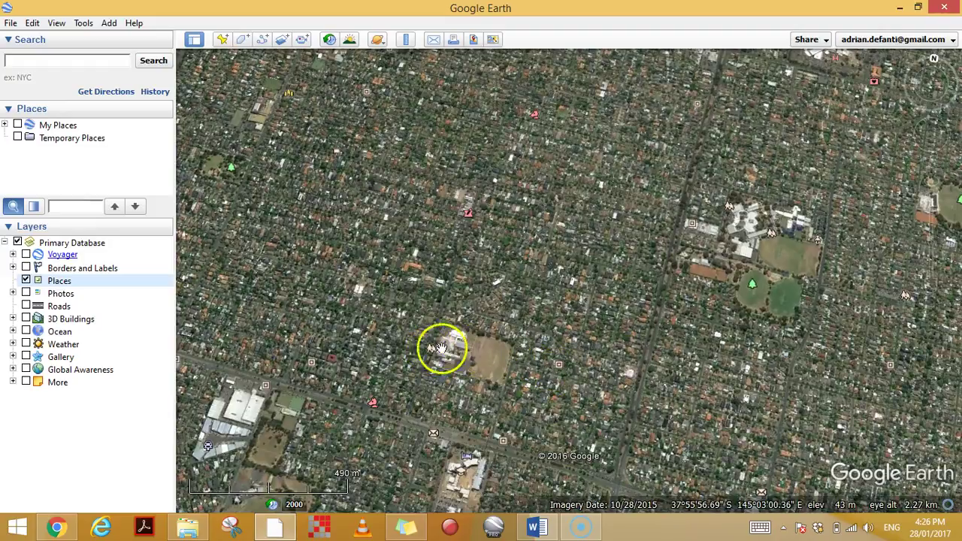
{"action": "scroll", "coordinate": [248, 315], "scroll_direction": "down", "scroll_amount": 2}
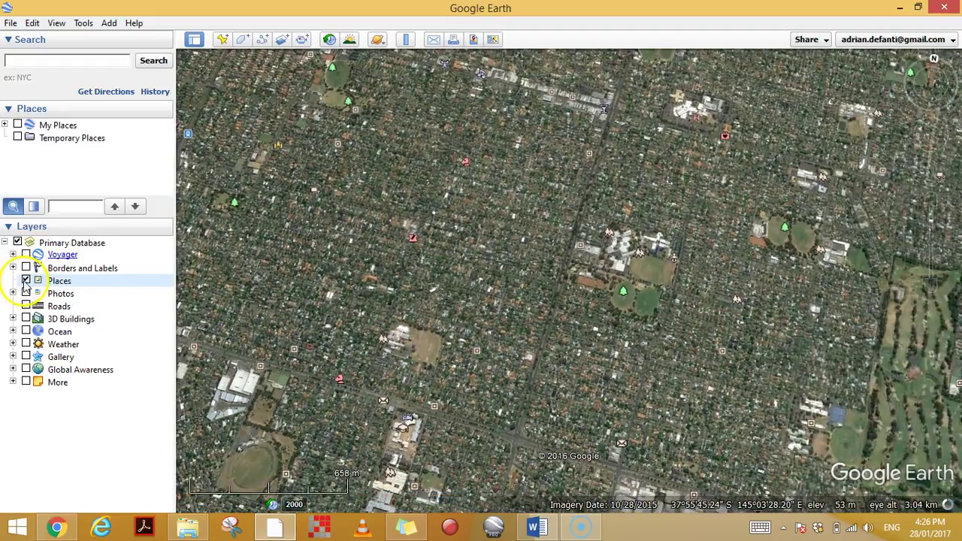
Step: Turn off the Places layer and turn on the Photos layer
{"action": "left_click", "coordinate": [25, 281]}
{"action": "left_click", "coordinate": [25, 293]}
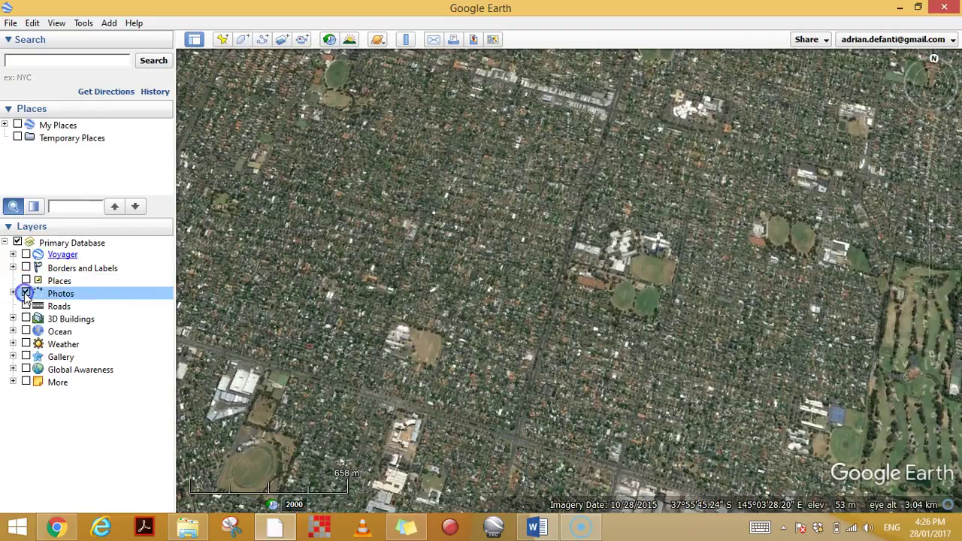
Step: View the first three photos at the St Catherin's Catholic Church Moorabbin marker and close the photo viewer
{"action": "scroll", "coordinate": [507, 319], "scroll_direction": "down", "scroll_amount": 3}
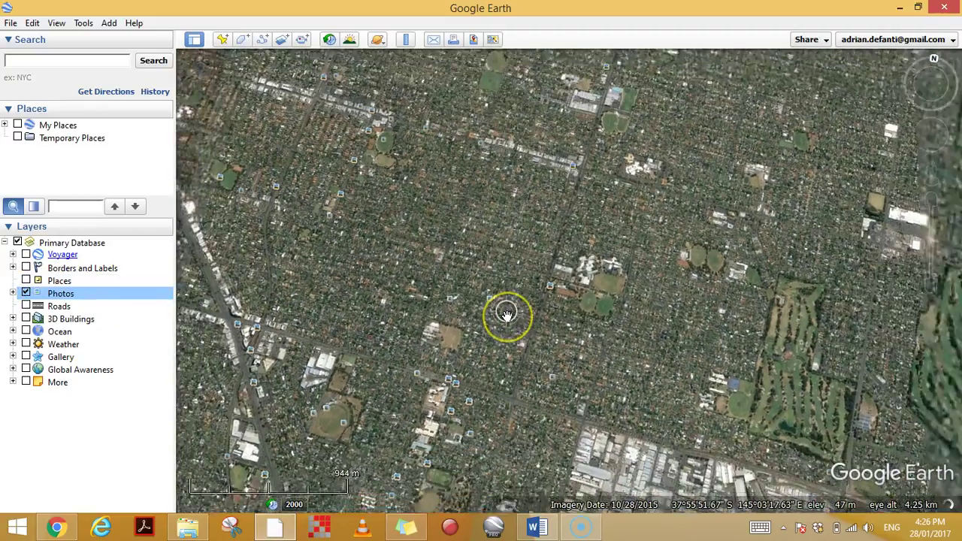
{"action": "scroll", "coordinate": [507, 316], "scroll_direction": "up", "scroll_amount": 3}
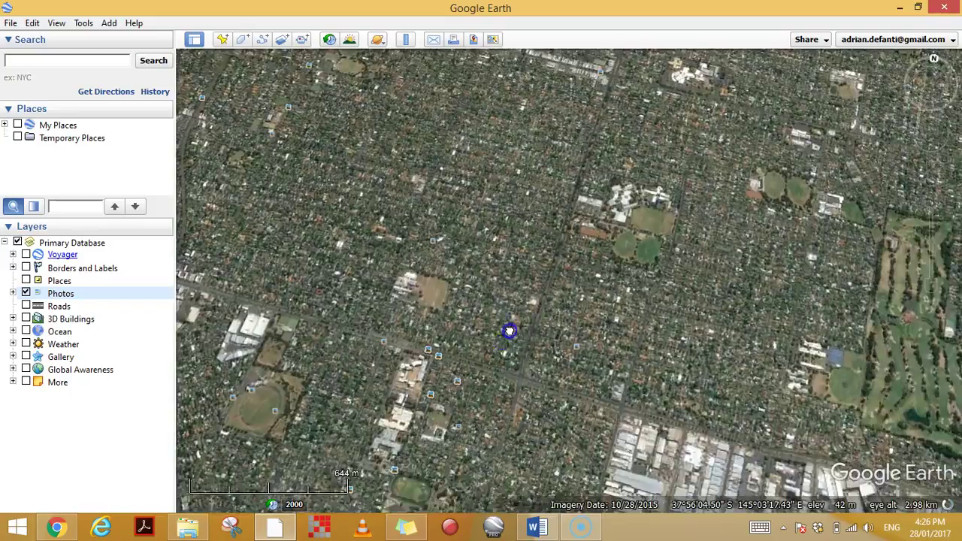
{"action": "left_click_drag", "start_coordinate": [509, 331], "coordinate": [566, 270]}
{"action": "scroll", "coordinate": [548, 303], "scroll_direction": "up", "scroll_amount": 3}
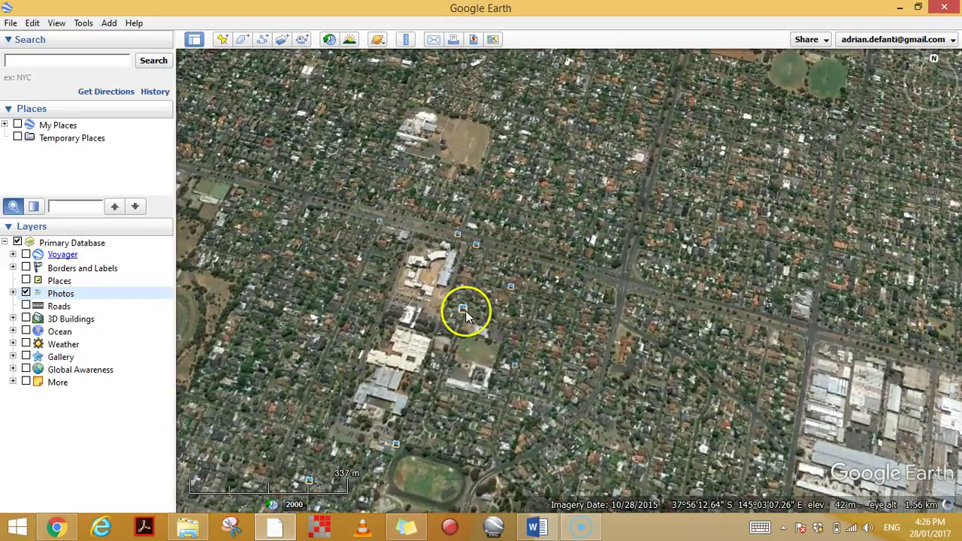
{"action": "left_click", "coordinate": [464, 310]}
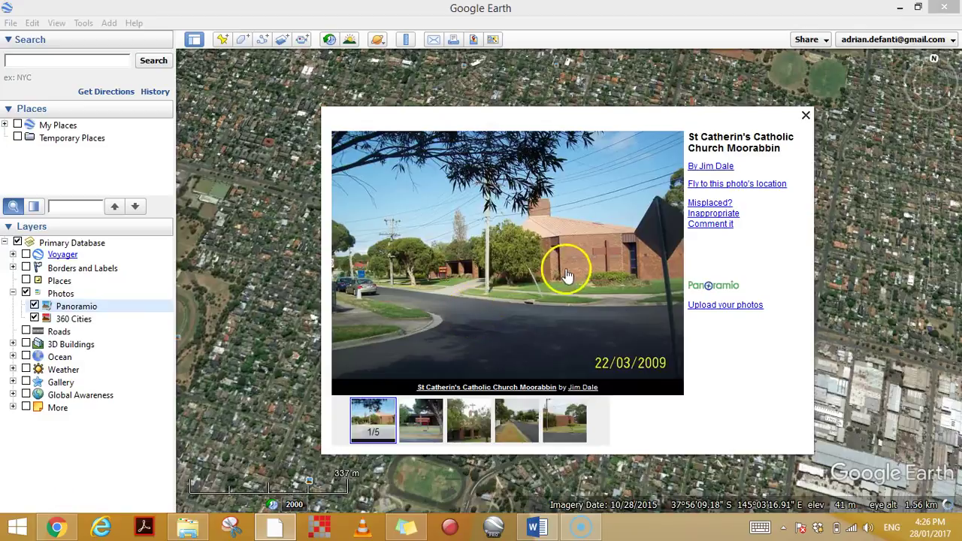
{"action": "left_click", "coordinate": [432, 419]}
{"action": "left_click", "coordinate": [466, 427]}
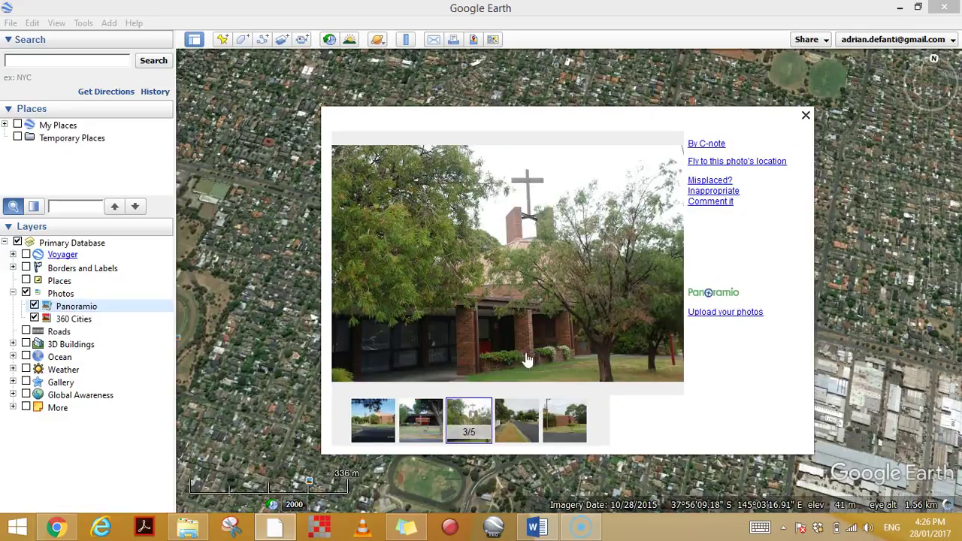
{"action": "left_click", "coordinate": [805, 116]}
Step: Turn off the Photos layer, and switch the Roads layer on and off again over the suburbs
{"action": "scroll", "coordinate": [618, 250], "scroll_direction": "down", "scroll_amount": 4}
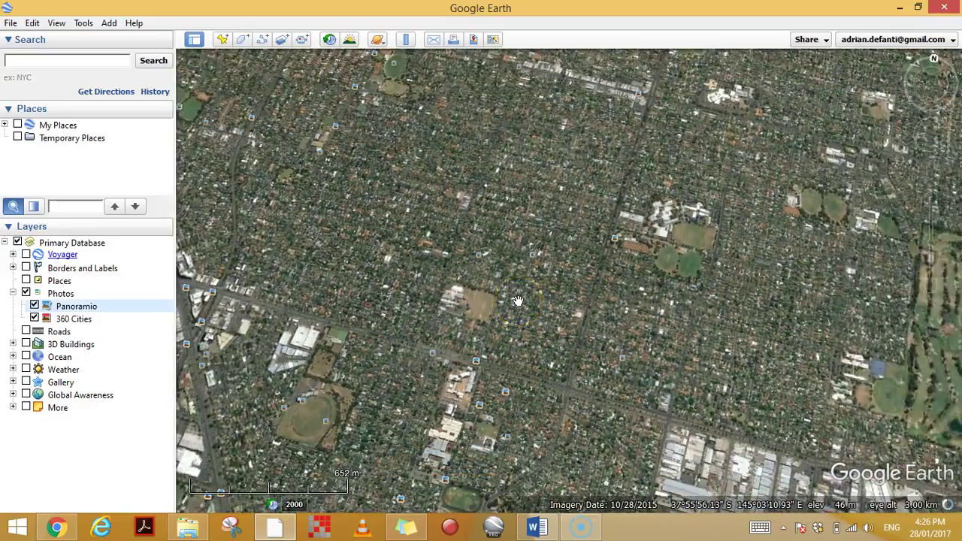
{"action": "scroll", "coordinate": [518, 301], "scroll_direction": "down", "scroll_amount": 2}
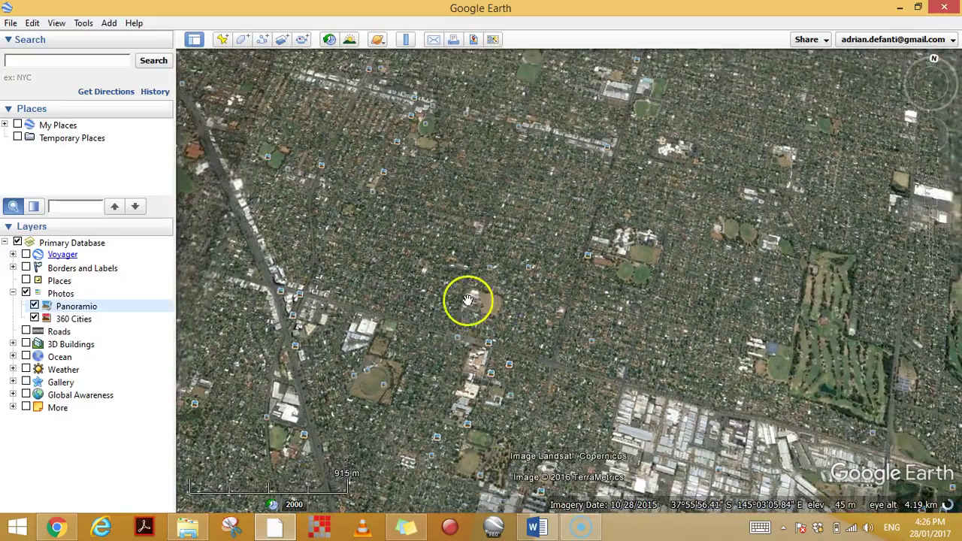
{"action": "left_click", "coordinate": [27, 292]}
{"action": "left_click", "coordinate": [26, 331]}
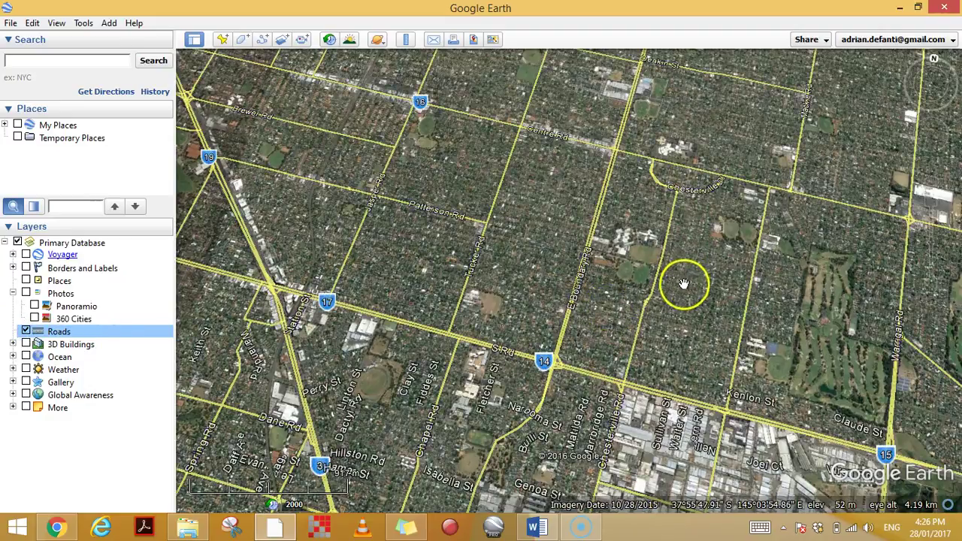
{"action": "left_click", "coordinate": [26, 332]}
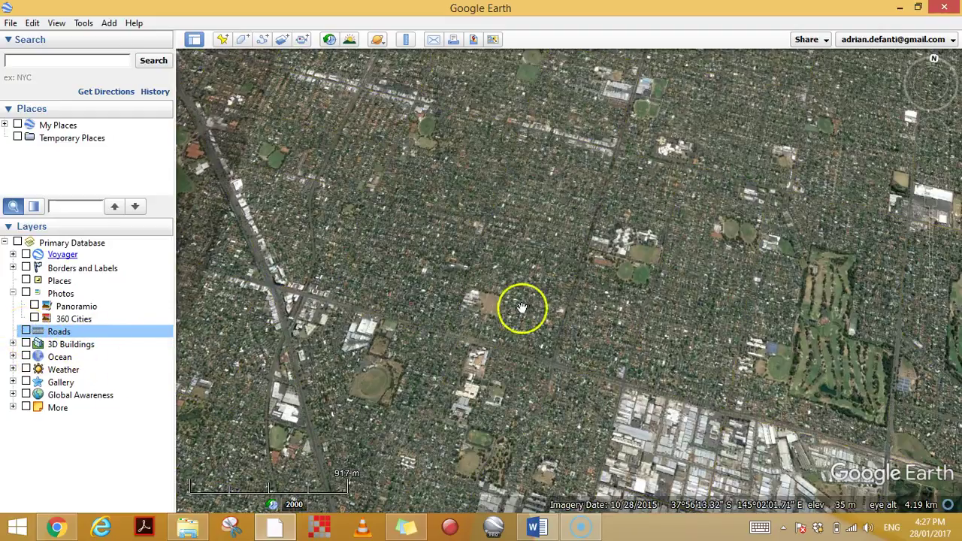
Step: Show the Ocean layer and its sublayers over south-eastern Australia, and hide them again
{"action": "scroll", "coordinate": [519, 312], "scroll_direction": "down", "scroll_amount": 3}
{"action": "scroll", "coordinate": [515, 318], "scroll_direction": "down", "scroll_amount": 5}
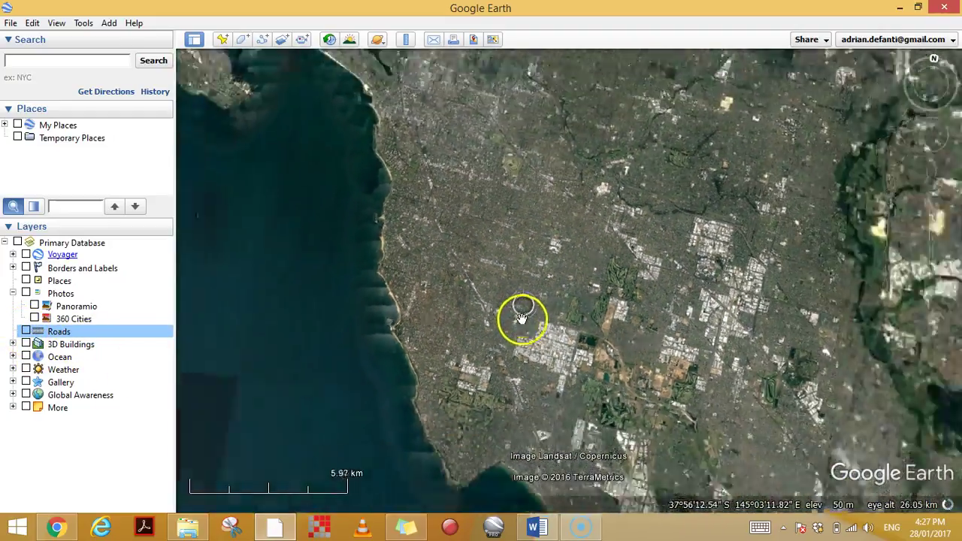
{"action": "scroll", "coordinate": [523, 318], "scroll_direction": "down", "scroll_amount": 5}
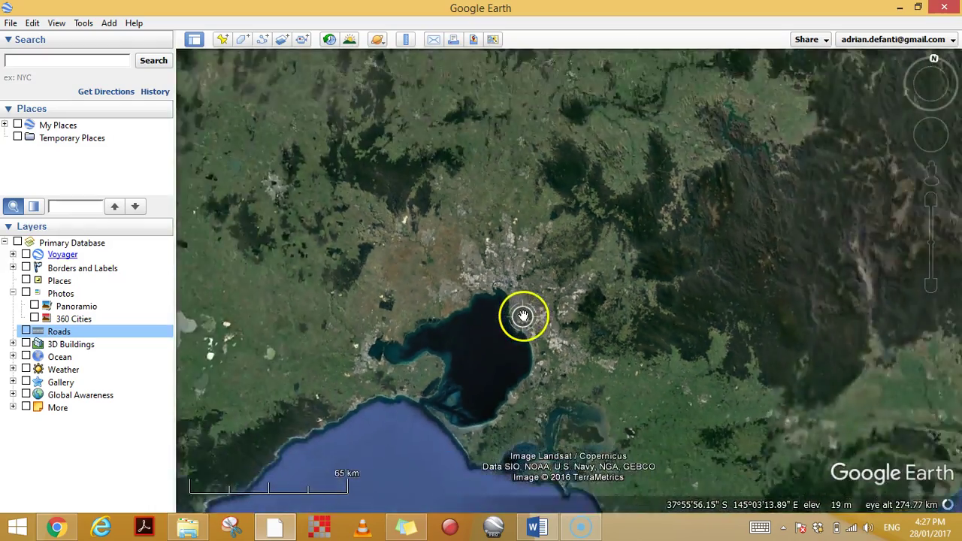
{"action": "scroll", "coordinate": [522, 313], "scroll_direction": "down", "scroll_amount": 5}
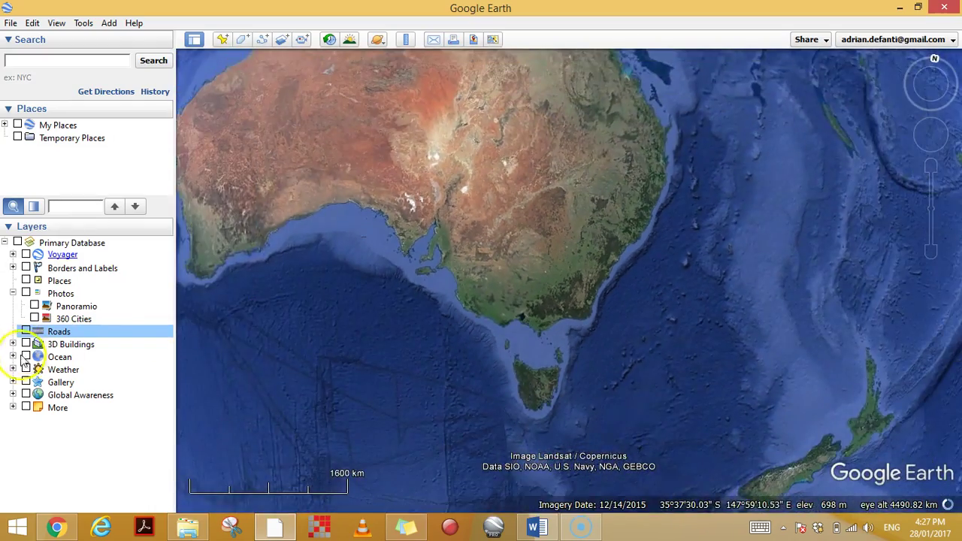
{"action": "left_click", "coordinate": [26, 357]}
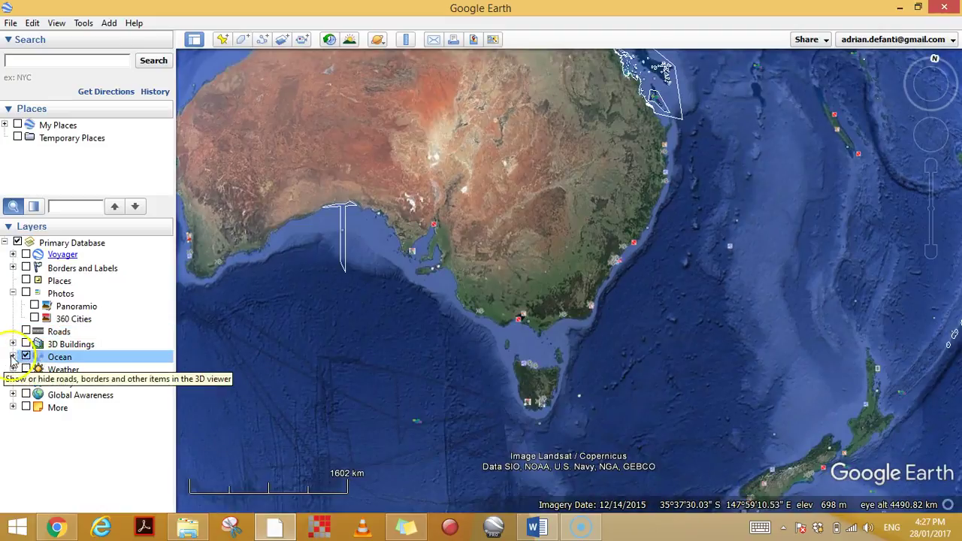
{"action": "left_click", "coordinate": [12, 357]}
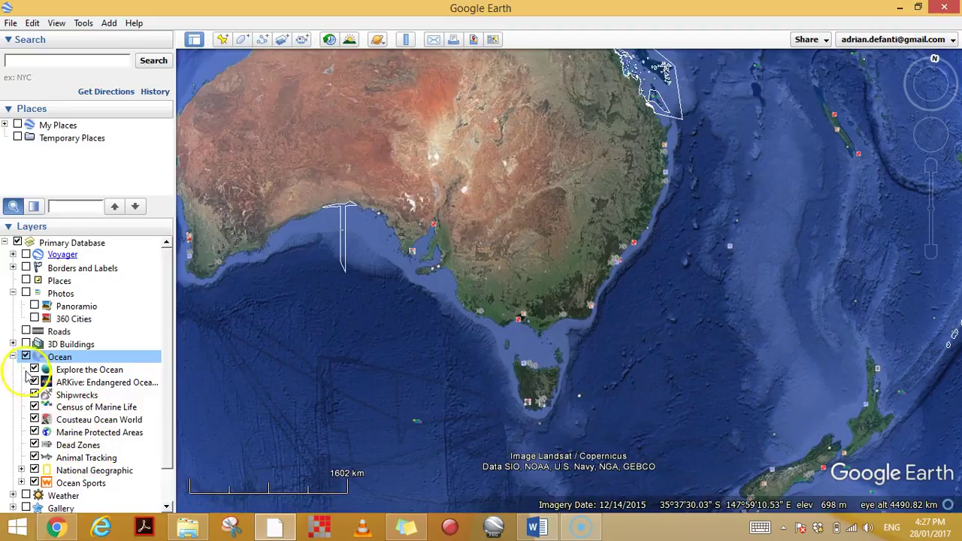
{"action": "left_click", "coordinate": [25, 358]}
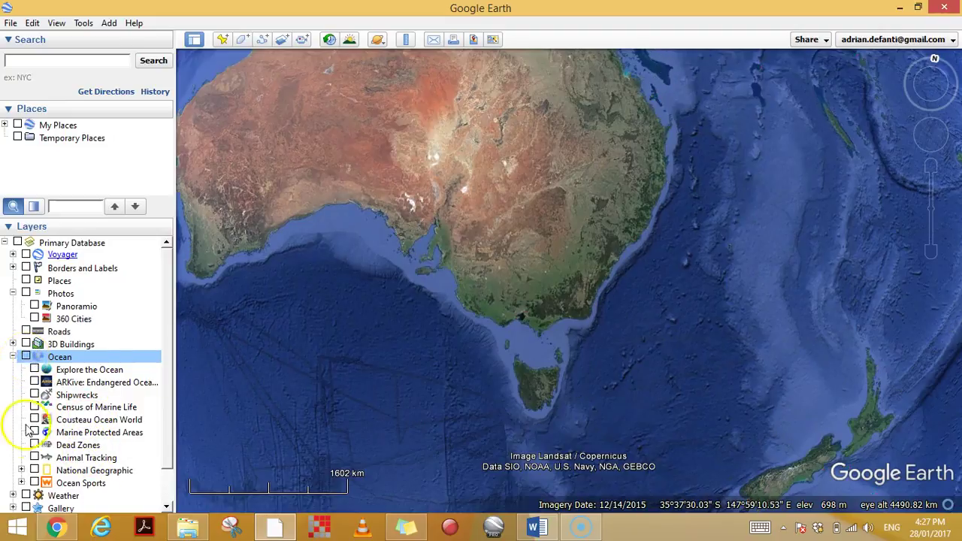
{"action": "left_click", "coordinate": [12, 357]}
{"action": "left_click", "coordinate": [24, 381]}
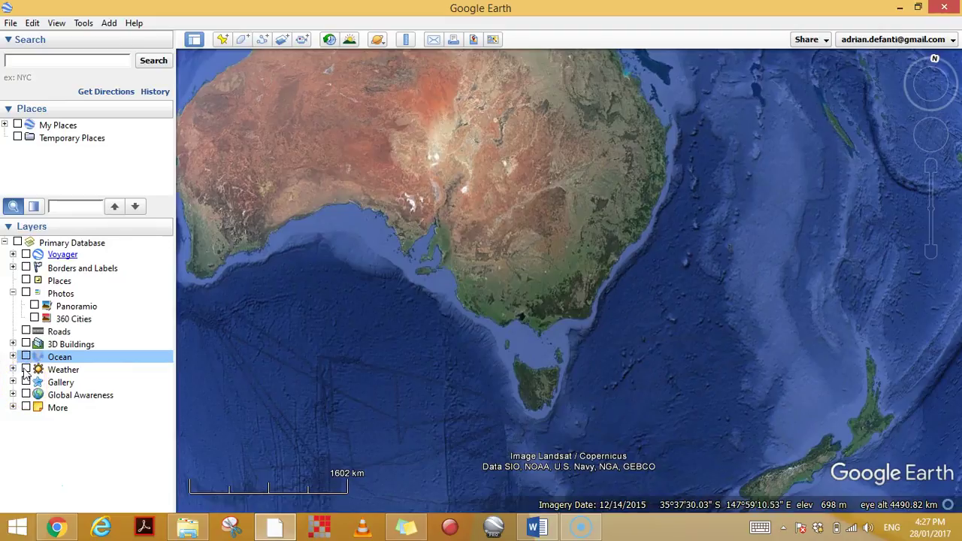
Step: Switch on the Weather layer, view the clouds off Australia's north-west coast, and switch the layer off
{"action": "left_click", "coordinate": [26, 369]}
{"action": "left_click_drag", "start_coordinate": [344, 339], "coordinate": [476, 421]}
{"action": "scroll", "coordinate": [375, 333], "scroll_direction": "down", "scroll_amount": 2}
{"action": "left_click_drag", "start_coordinate": [383, 330], "coordinate": [499, 375]}
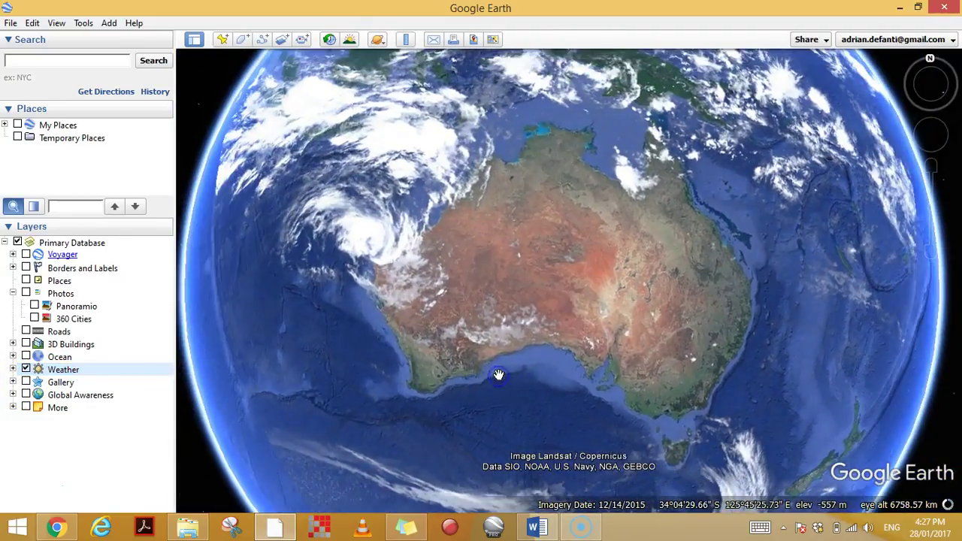
{"action": "scroll", "coordinate": [498, 374], "scroll_direction": "up", "scroll_amount": 3}
{"action": "left_click_drag", "start_coordinate": [440, 350], "coordinate": [623, 448]}
{"action": "left_click", "coordinate": [26, 369]}
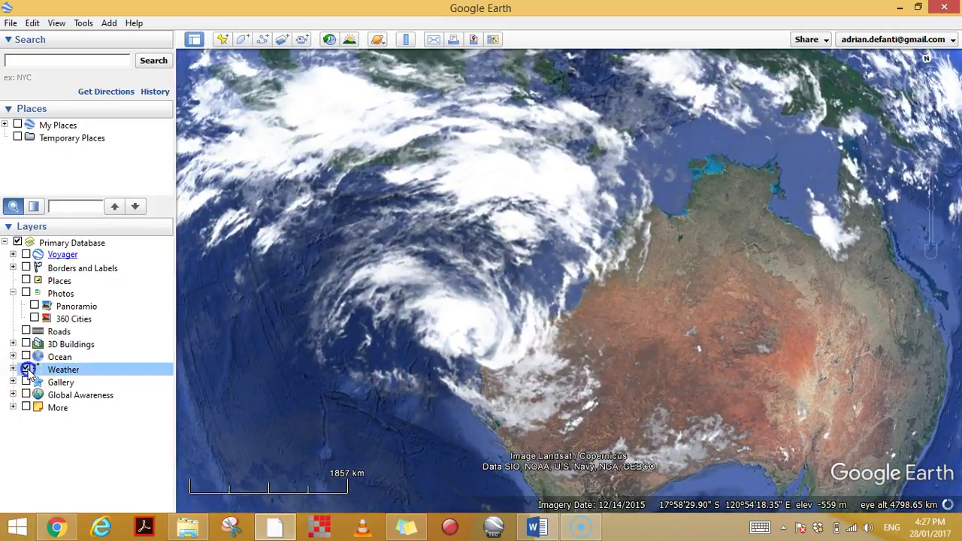
Step: Turn on the Parks/Recreation Areas layer from the More group and view its markers in south-eastern Australia
{"action": "left_click", "coordinate": [13, 408]}
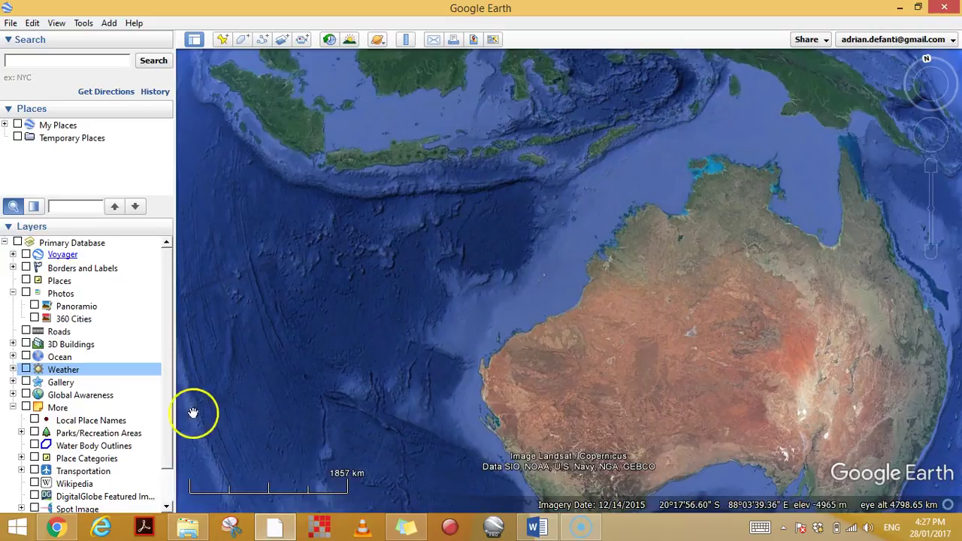
{"action": "left_click", "coordinate": [42, 435]}
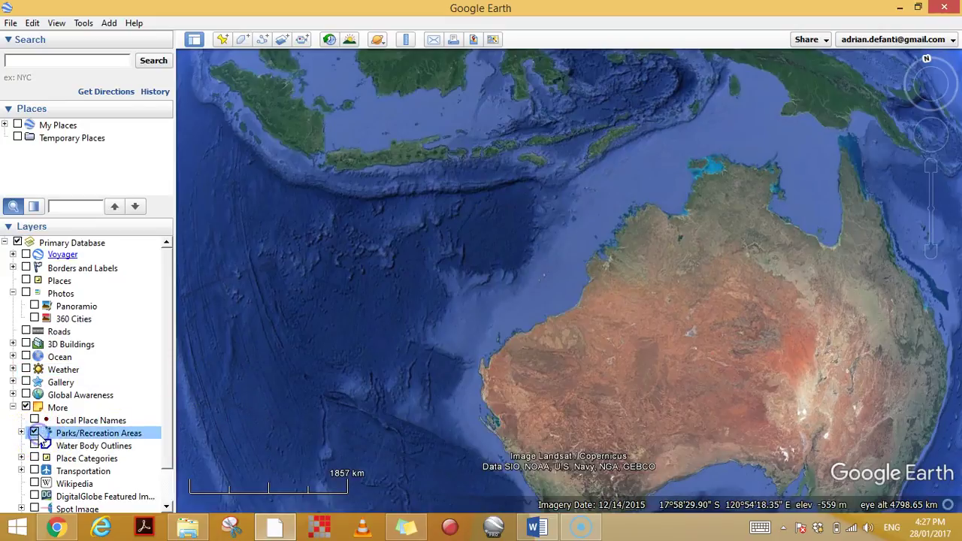
{"action": "left_click_drag", "start_coordinate": [587, 397], "coordinate": [502, 328]}
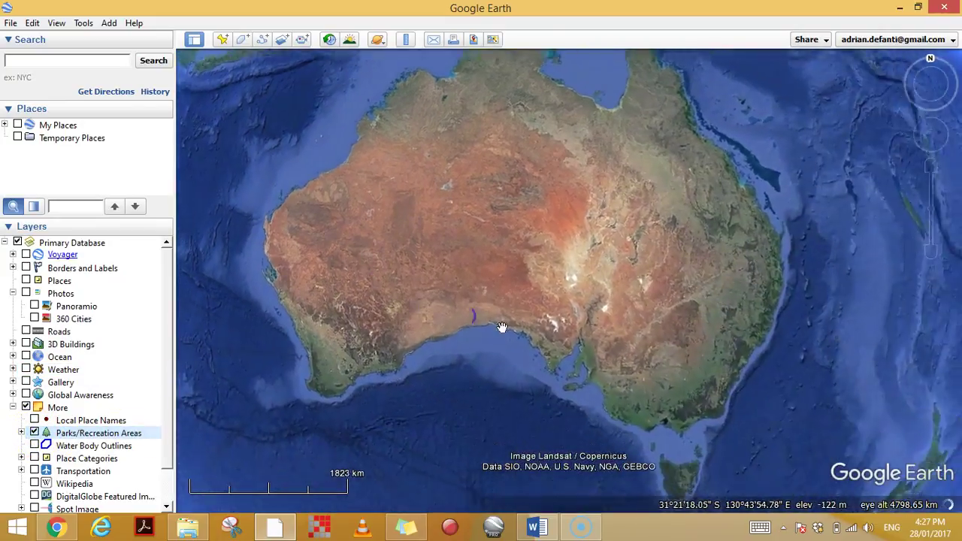
{"action": "scroll", "coordinate": [626, 383], "scroll_direction": "up", "scroll_amount": 3}
{"action": "left_click_drag", "start_coordinate": [663, 411], "coordinate": [602, 296]}
{"action": "scroll", "coordinate": [605, 297], "scroll_direction": "up", "scroll_amount": 4}
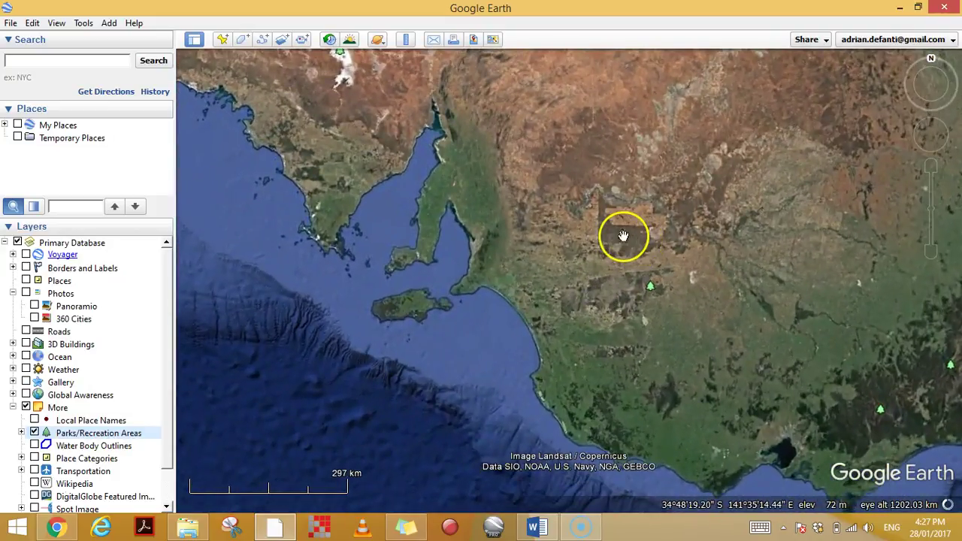
Step: View and close the Murray Sunset National Park details, and hide the Parks/Recreation Areas layer and the More sublayers
{"action": "left_click", "coordinate": [623, 236]}
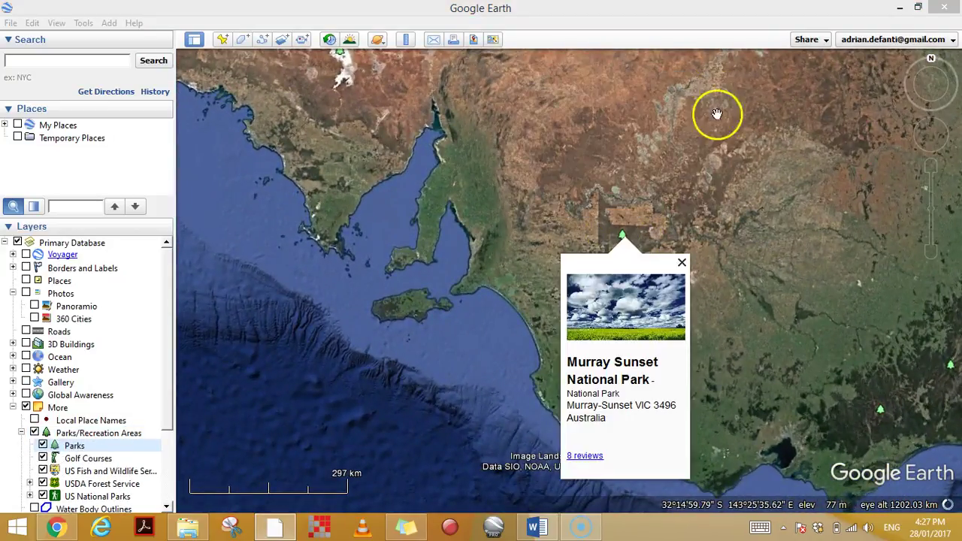
{"action": "left_click", "coordinate": [683, 262]}
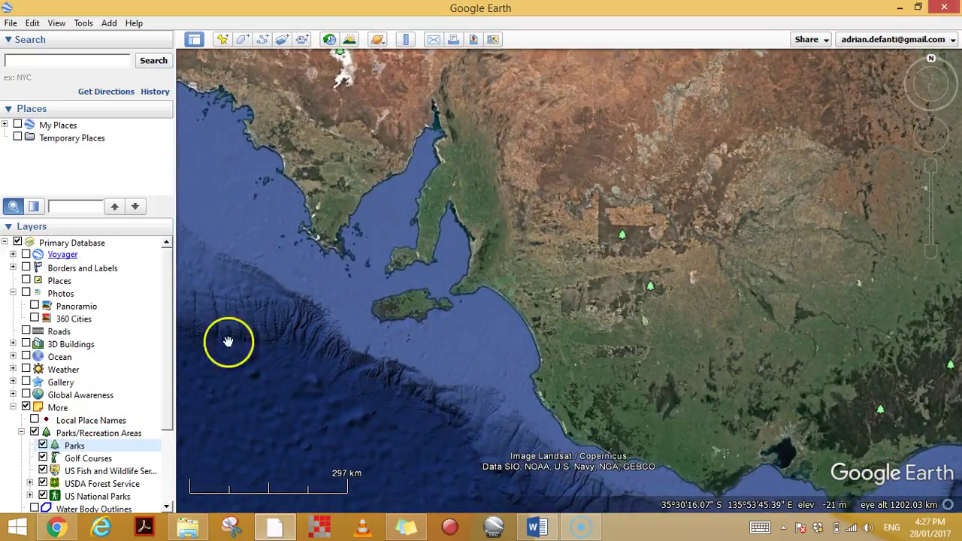
{"action": "left_click", "coordinate": [35, 433]}
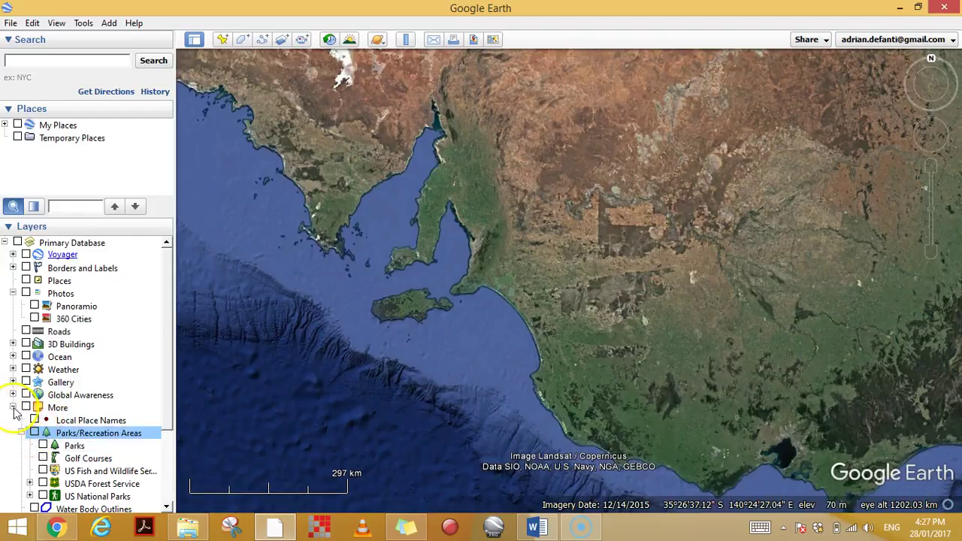
{"action": "left_click", "coordinate": [13, 408]}
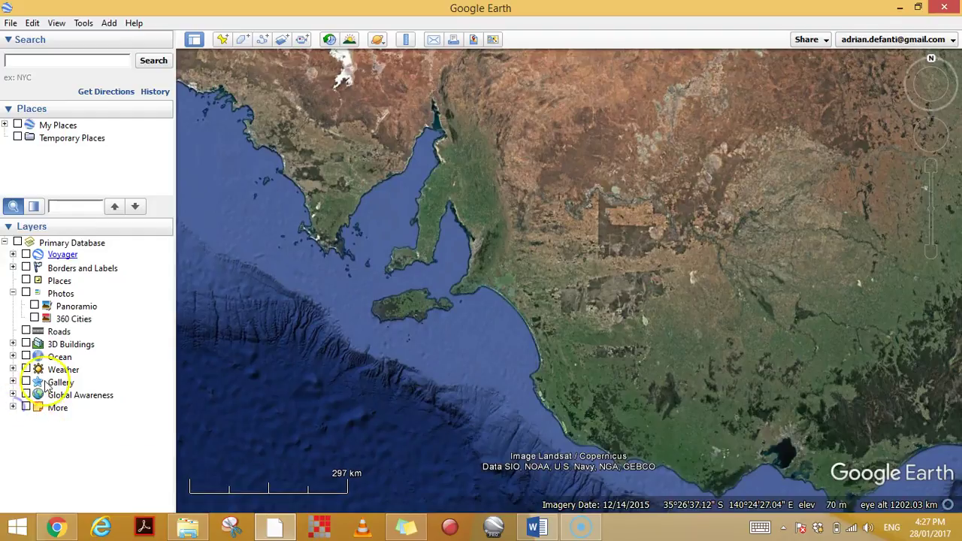
Step: Search for the Colosseum in Rome, Italy, using the suggested place, and fly to it
{"action": "left_click", "coordinate": [94, 61]}
{"action": "type", "text": "collo"}
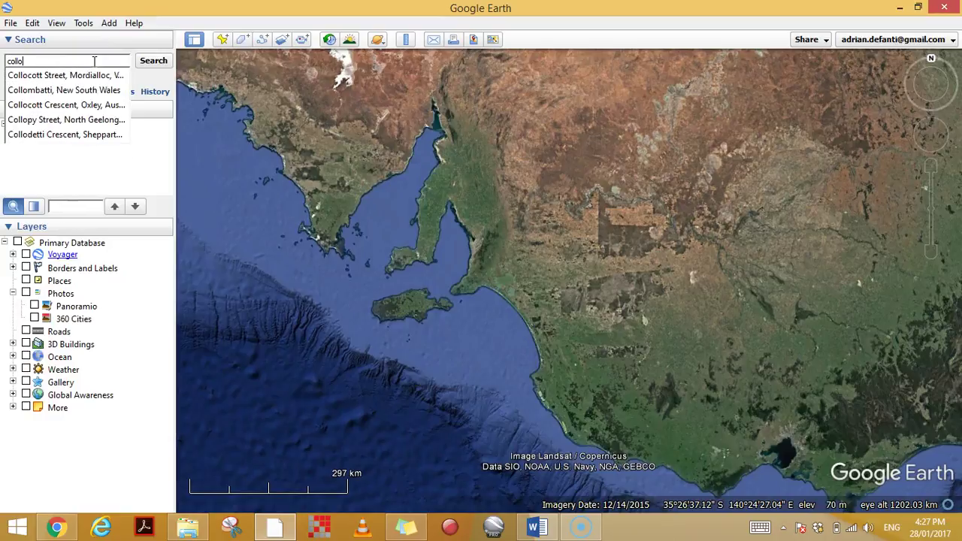
{"action": "type", "text": "sse"}
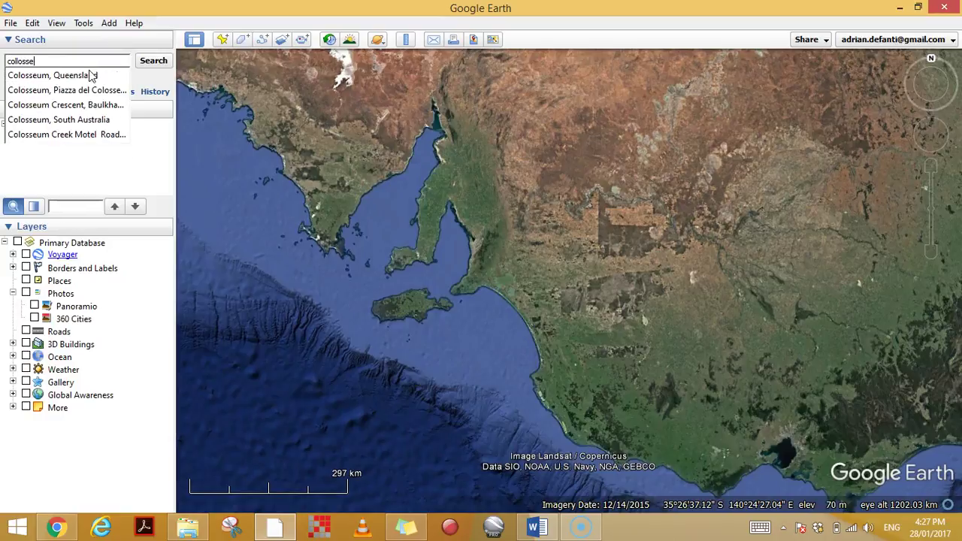
{"action": "left_click", "coordinate": [86, 91]}
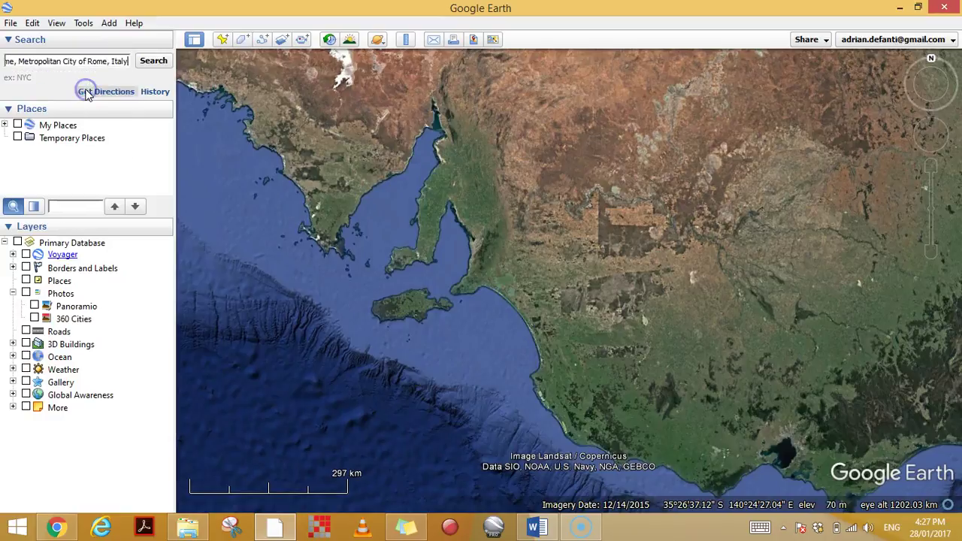
{"action": "left_click", "coordinate": [150, 63]}
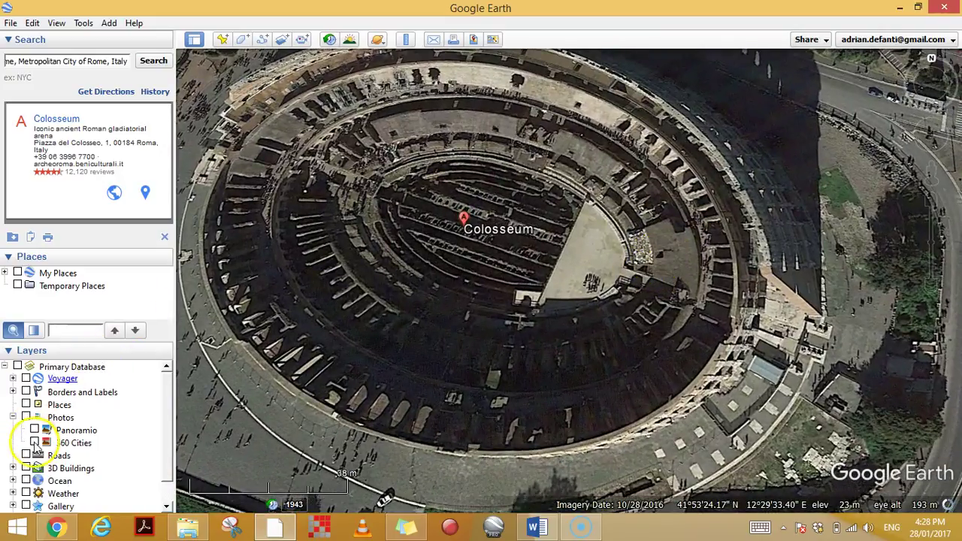
Step: Turn on the 3D Buildings layer and look around to view the whole Colosseum from outside
{"action": "left_click", "coordinate": [25, 468]}
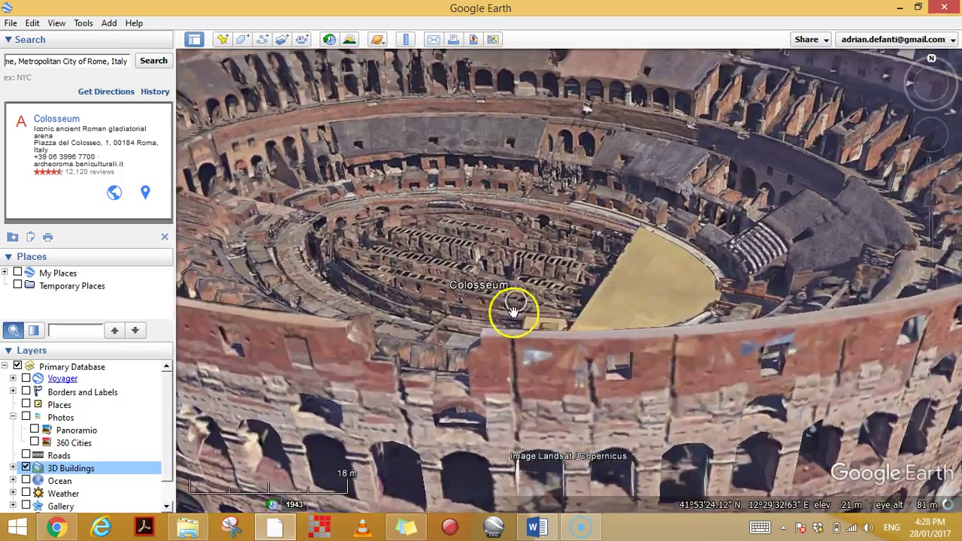
{"action": "left_click_drag", "start_coordinate": [514, 310], "coordinate": [638, 323]}
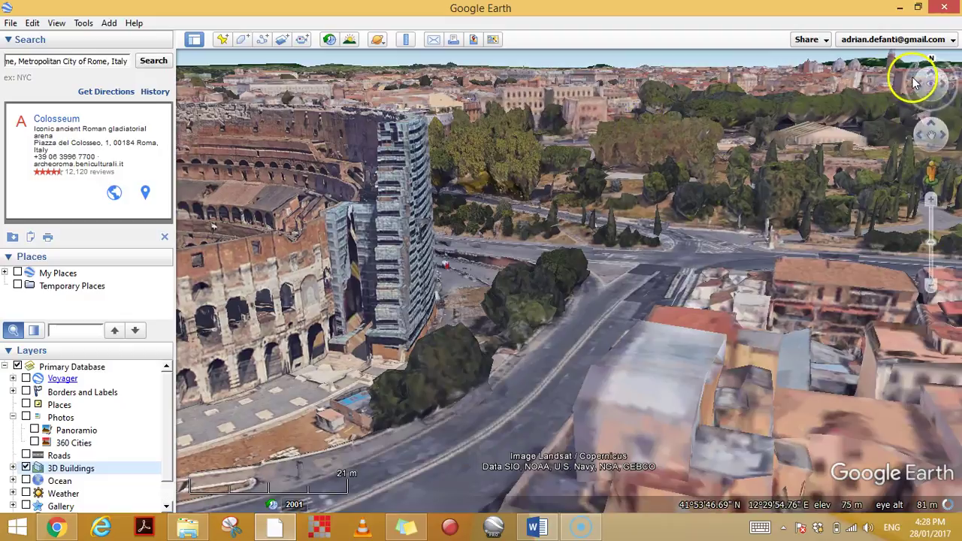
{"action": "left_click_drag", "start_coordinate": [916, 87], "coordinate": [923, 86]}
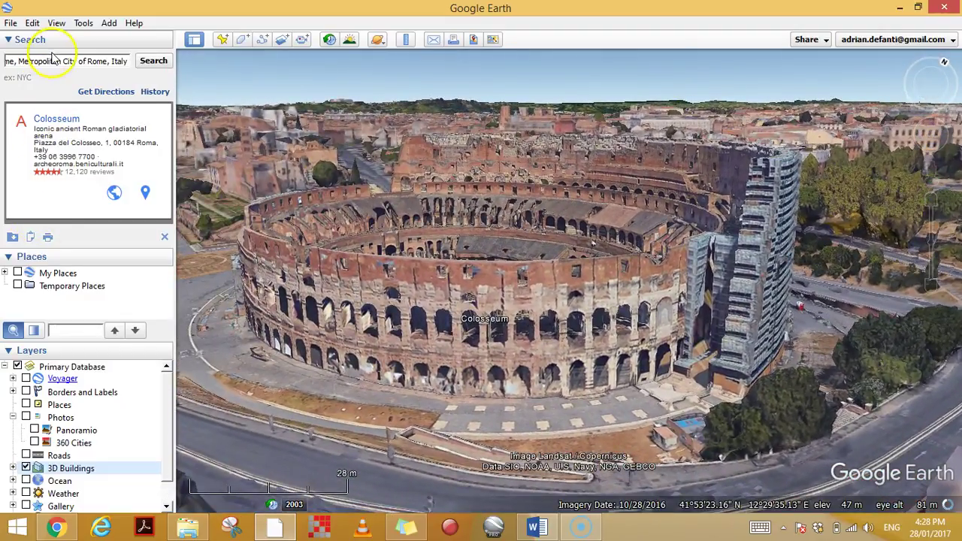
Step: Search for New York, NY, United States
{"action": "type", "text": "new york"}
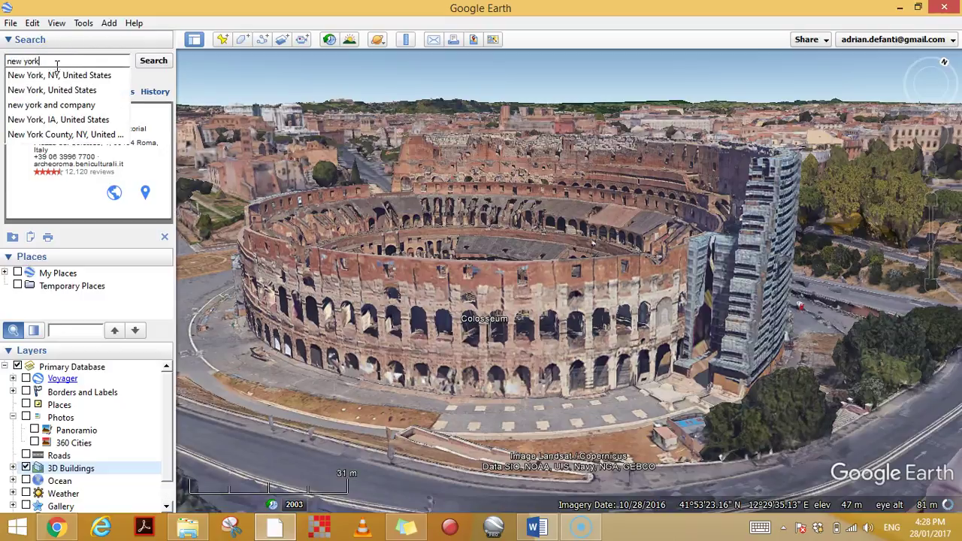
{"action": "left_click", "coordinate": [56, 76]}
{"action": "left_click", "coordinate": [154, 61]}
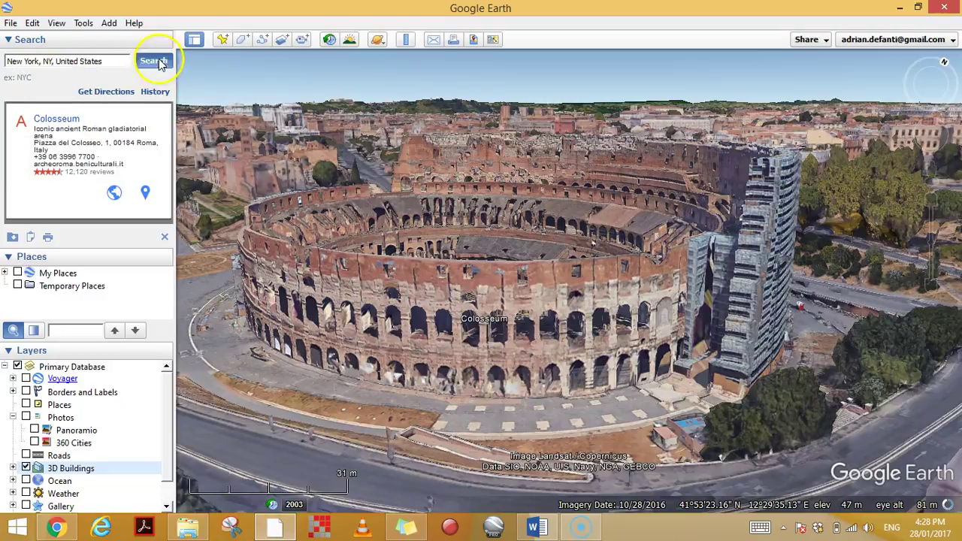